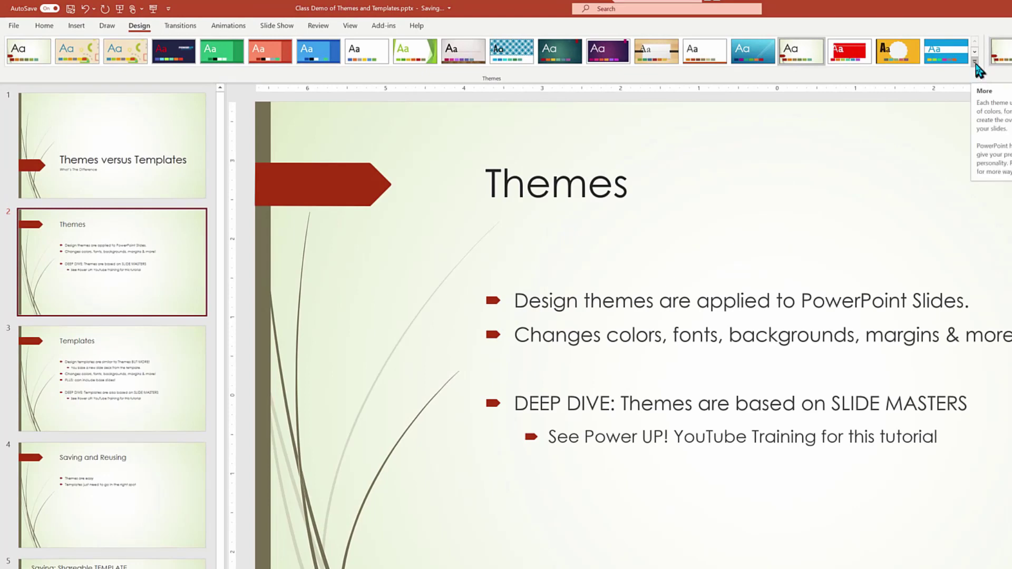
Step: Expand the Design tab's Themes gallery to show every available theme
{"action": "left_click", "coordinate": [974, 62]}
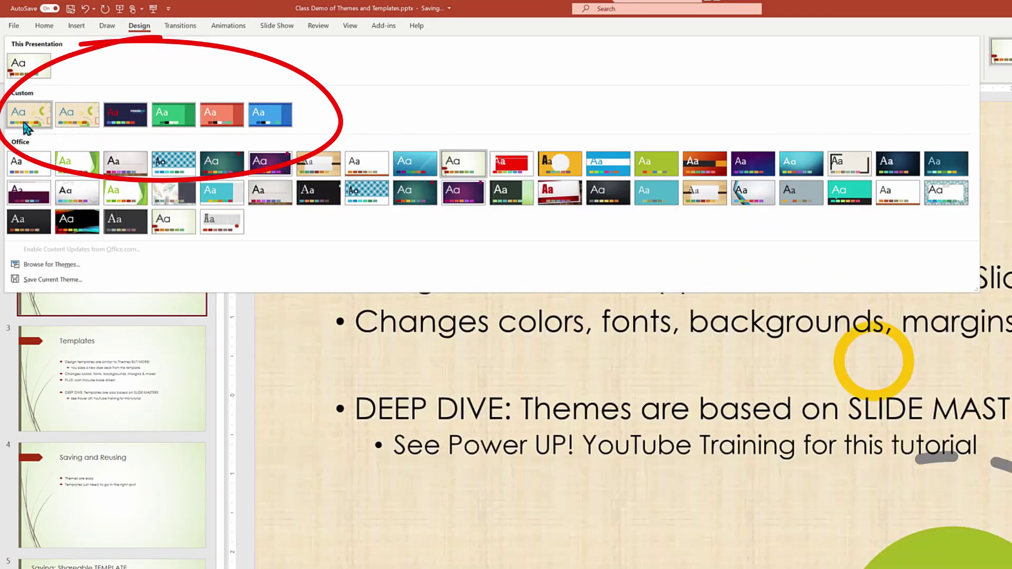
Step: Apply the first custom theme to all slides and display slide 3, Templates
{"action": "left_click", "coordinate": [25, 124]}
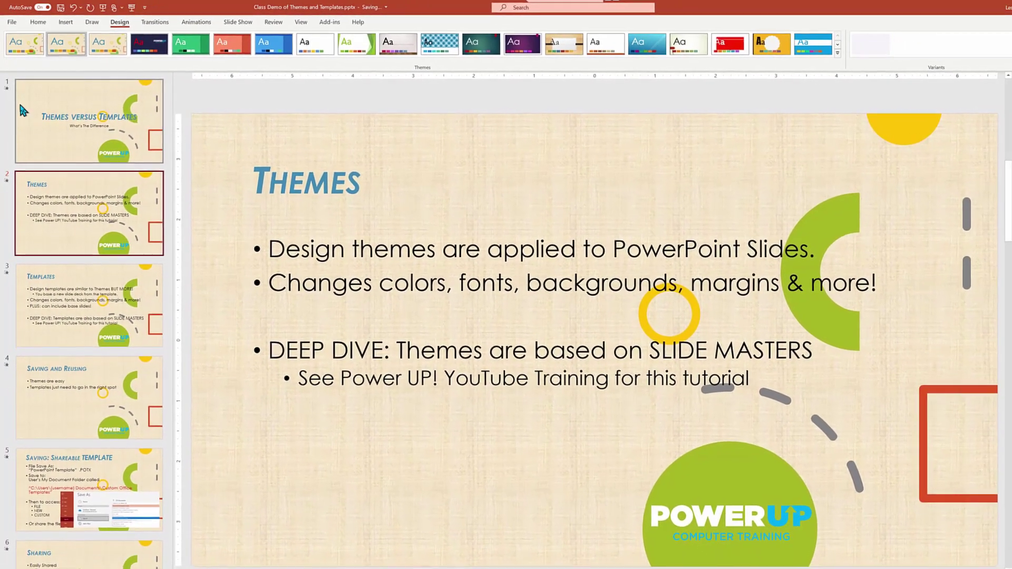
{"action": "left_click", "coordinate": [65, 286]}
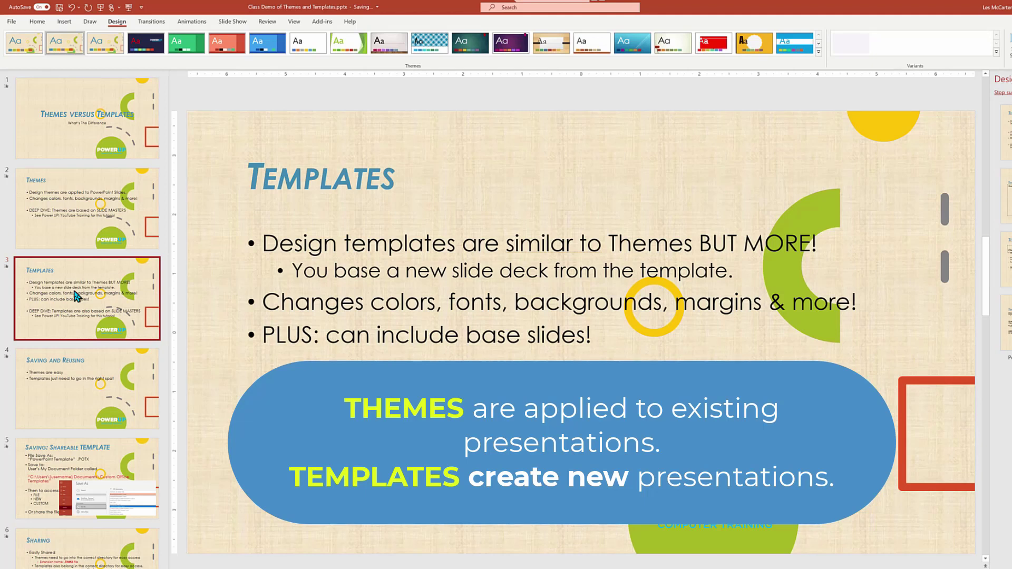
Step: Create a new presentation from the Quick Tip - PowerPoint custom Office template
{"action": "left_click", "coordinate": [11, 22]}
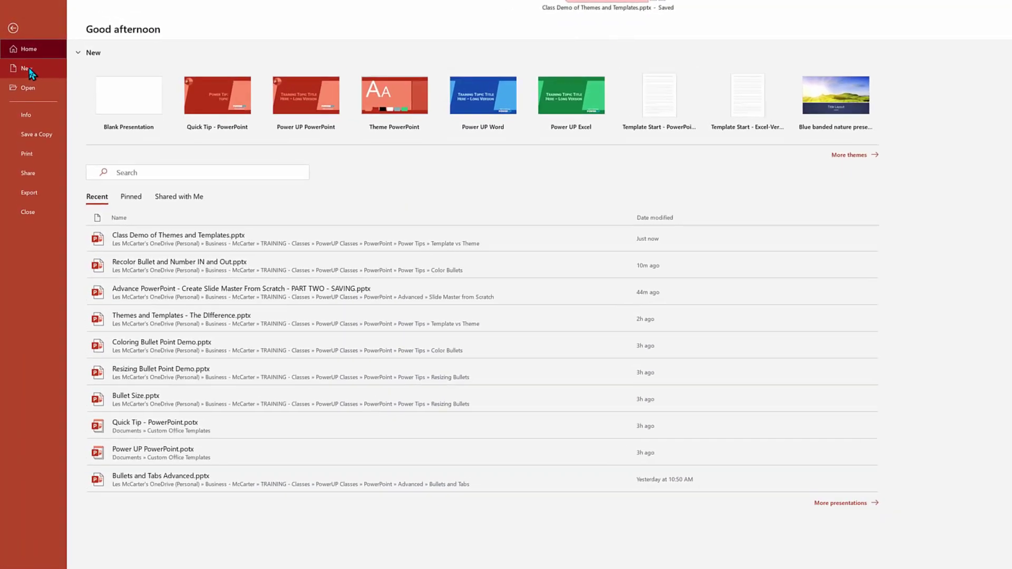
{"action": "left_click", "coordinate": [24, 62]}
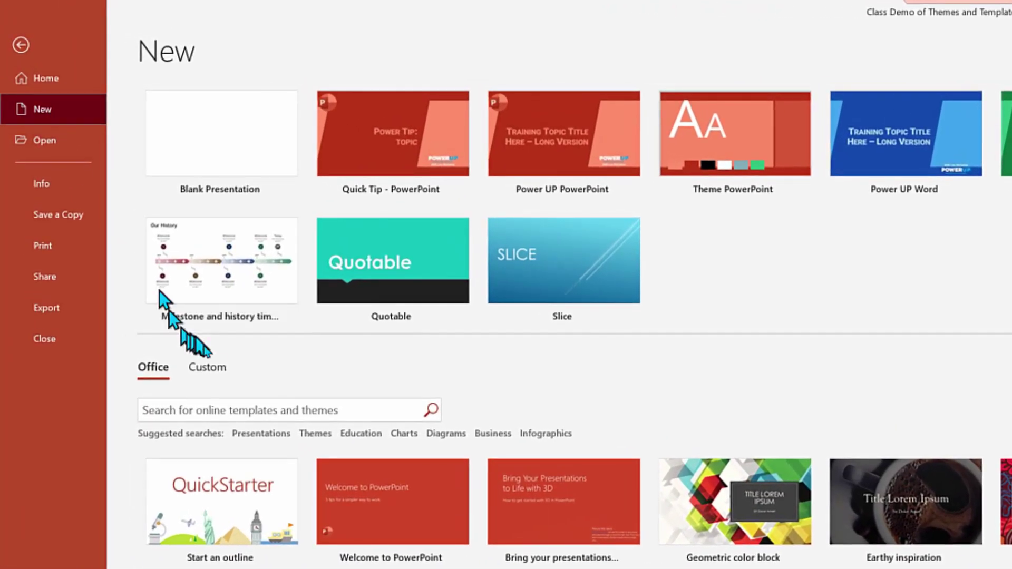
{"action": "left_click", "coordinate": [197, 327]}
{"action": "left_click", "coordinate": [226, 444]}
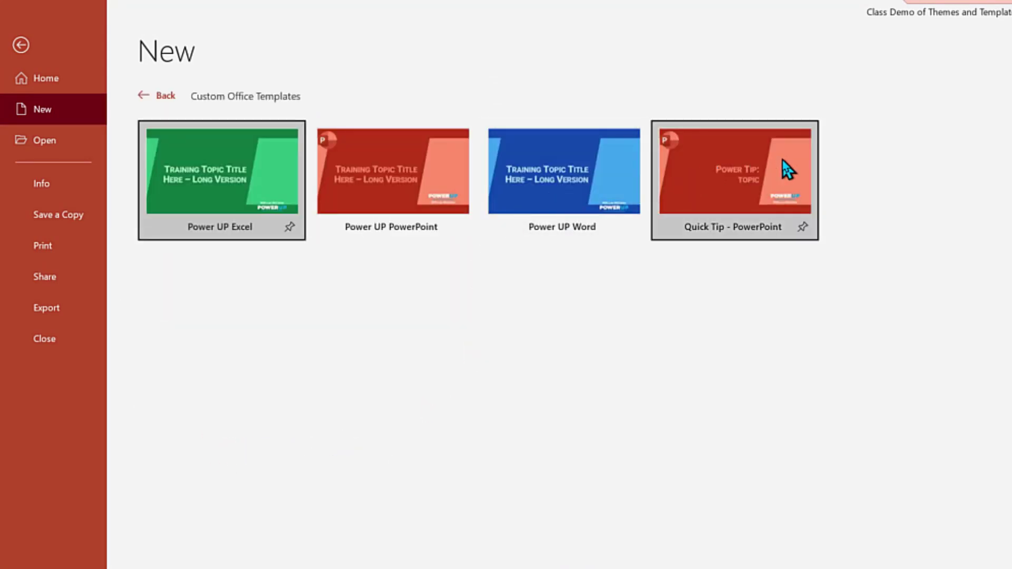
{"action": "left_click", "coordinate": [785, 169]}
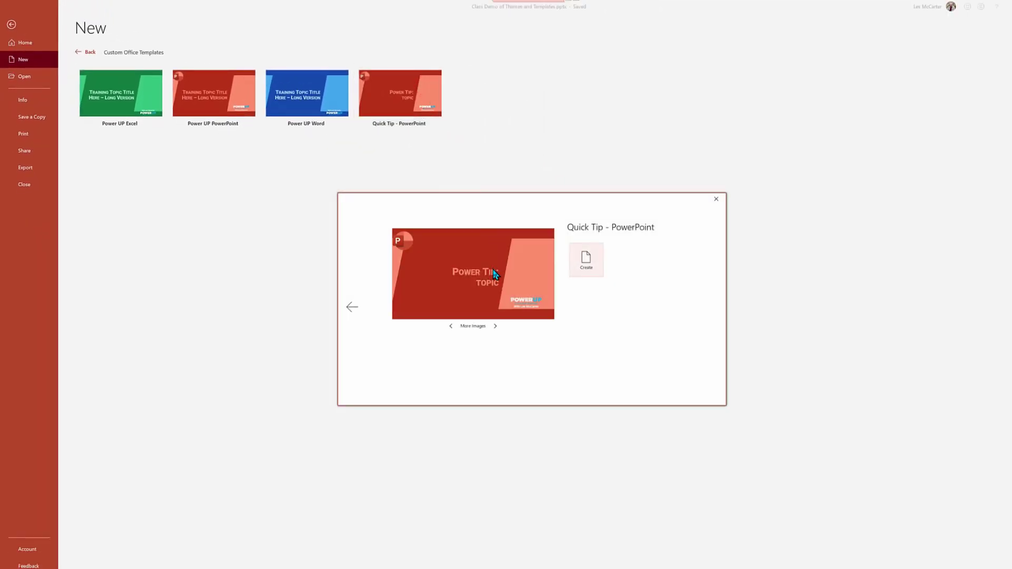
{"action": "left_click", "coordinate": [586, 260]}
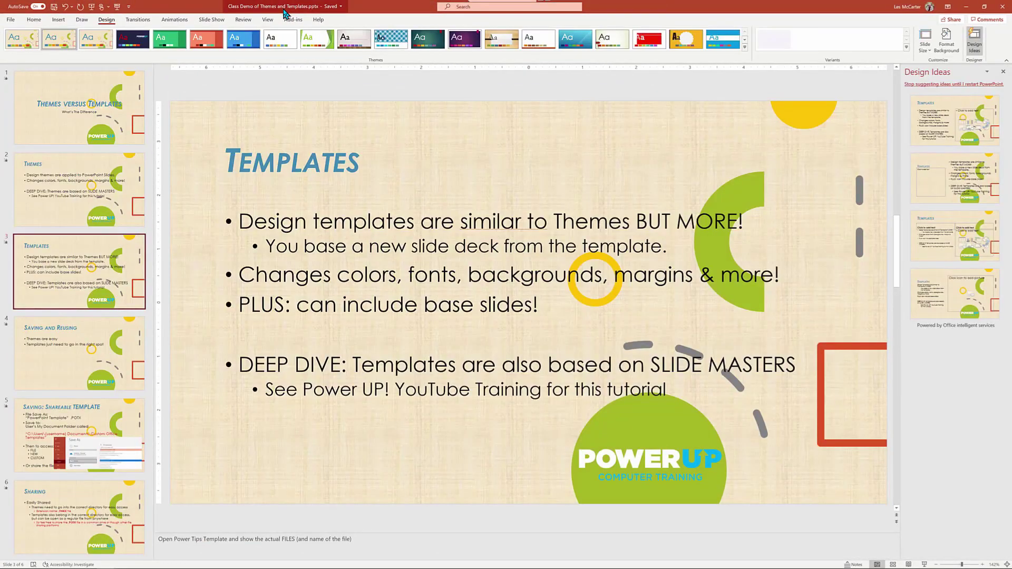
Step: Move through the Saving and Reusing slide back to the Themes slide, with View options showing
{"action": "left_click", "coordinate": [63, 362]}
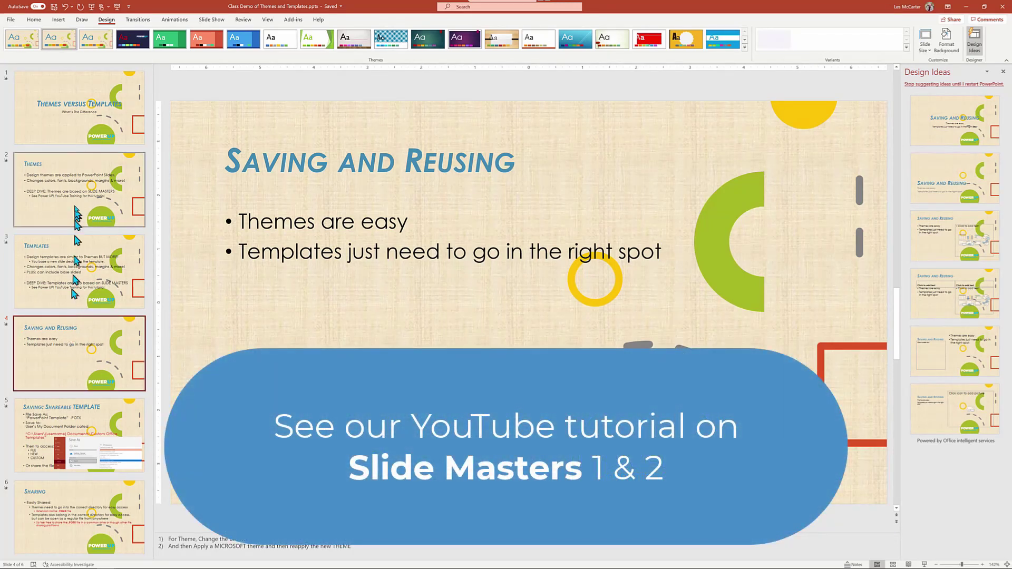
{"action": "left_click", "coordinate": [78, 183]}
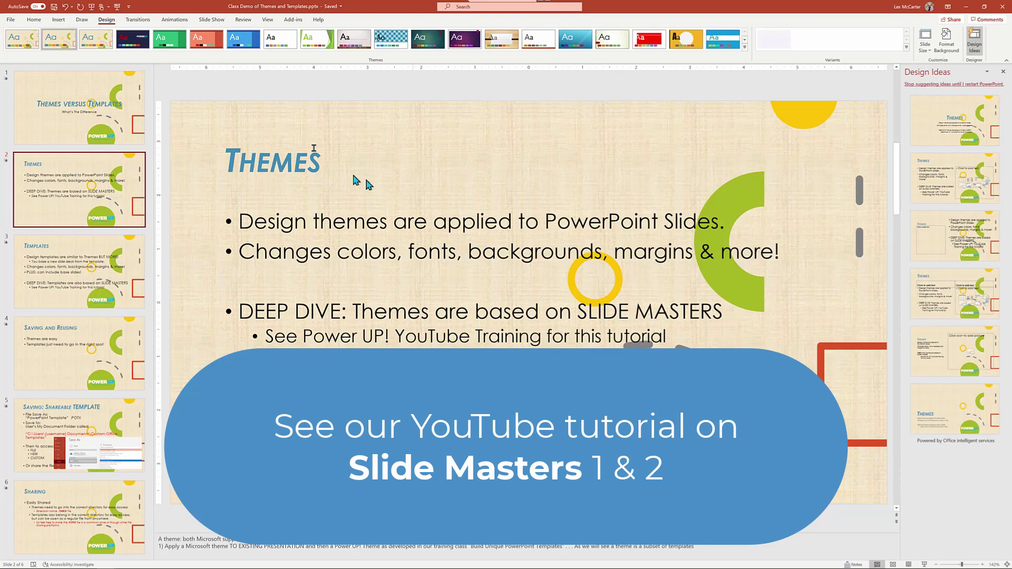
{"action": "left_click", "coordinate": [267, 19]}
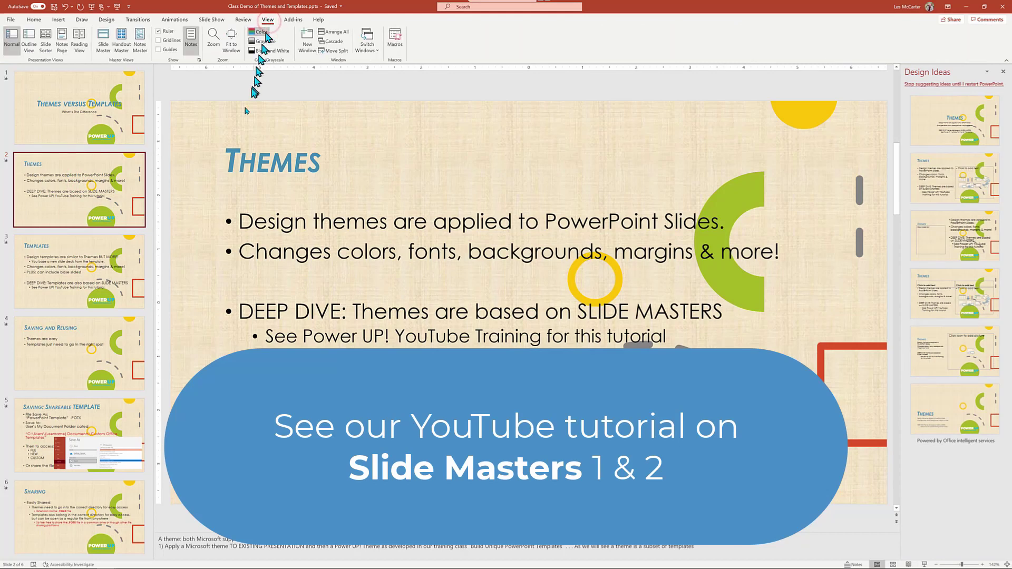
Step: In Slide Master view, select the top master and open Format Background's texture choices
{"action": "left_click", "coordinate": [98, 47]}
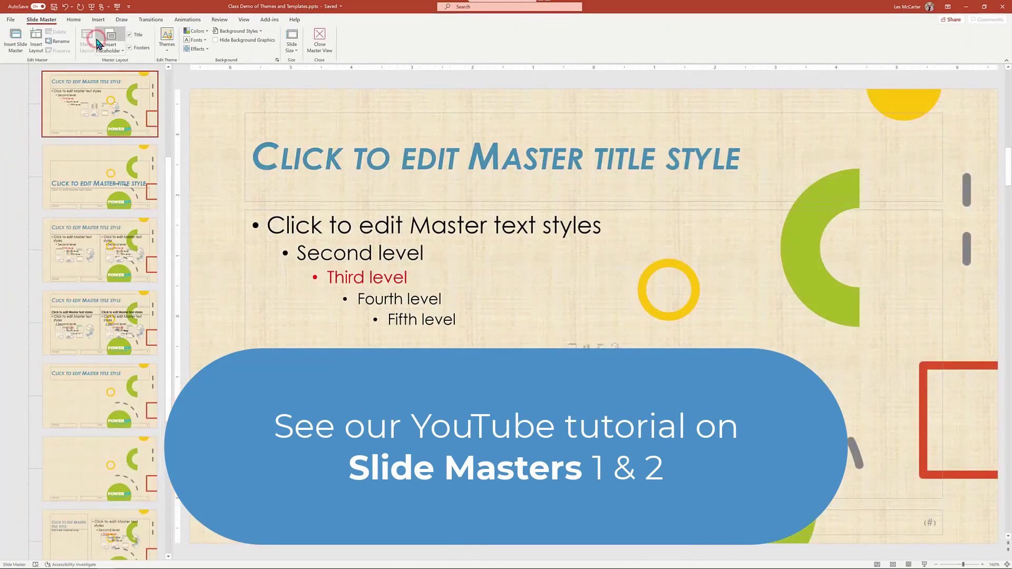
{"action": "scroll", "coordinate": [102, 216], "scroll_direction": "up", "scroll_amount": 1}
{"action": "left_click", "coordinate": [80, 142]}
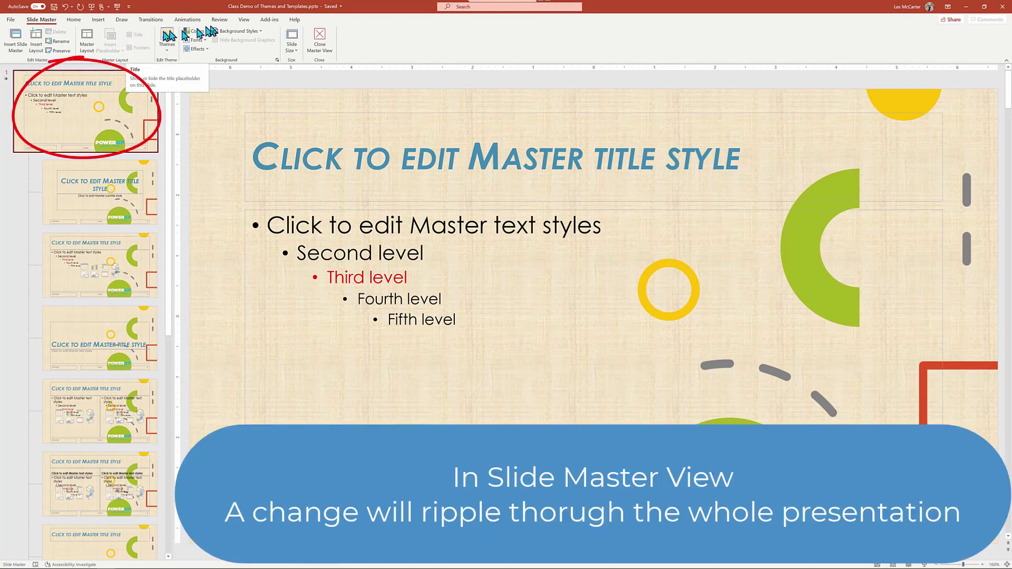
{"action": "left_click", "coordinate": [257, 31]}
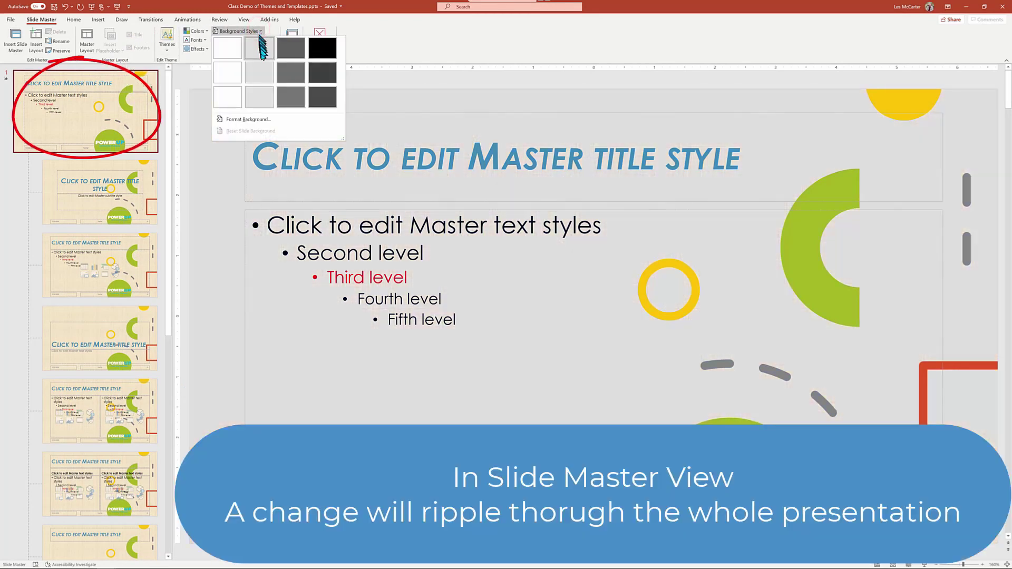
{"action": "left_click", "coordinate": [258, 119]}
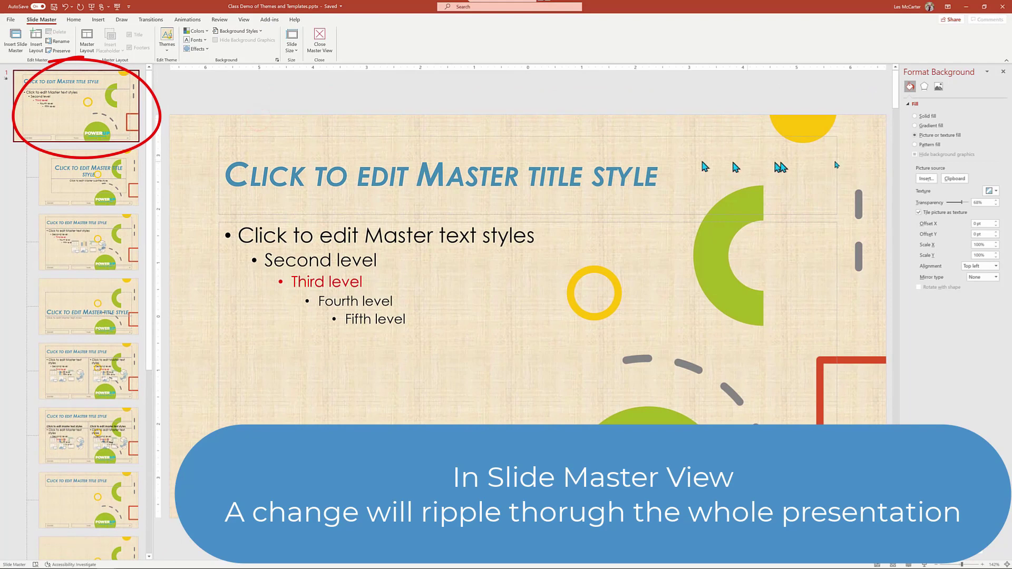
{"action": "left_click", "coordinate": [991, 191]}
Step: Give the master a green marble texture at about 90% transparency and Blue Warm colors
{"action": "left_click", "coordinate": [966, 243]}
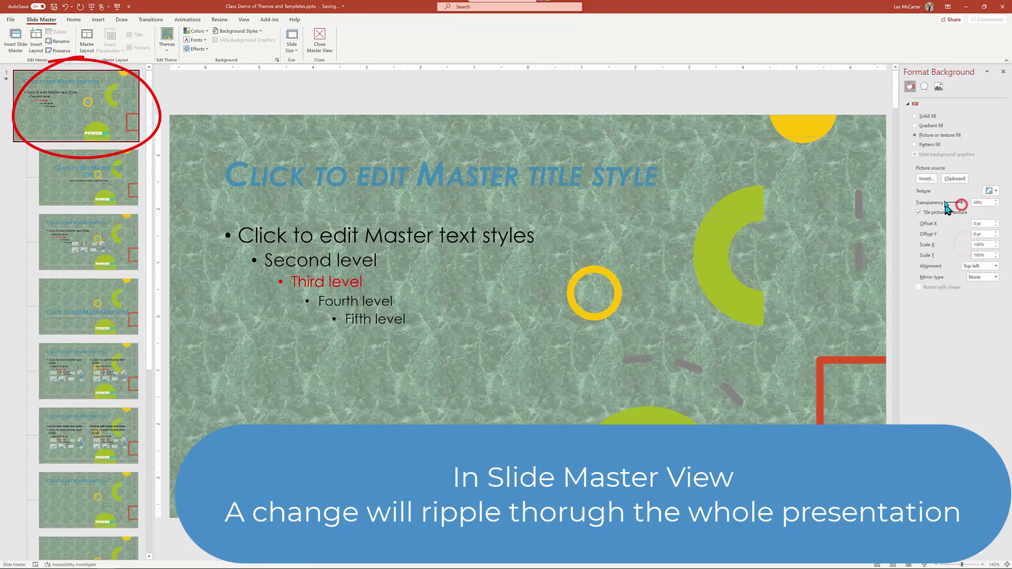
{"action": "left_click_drag", "start_coordinate": [960, 202], "coordinate": [948, 205]}
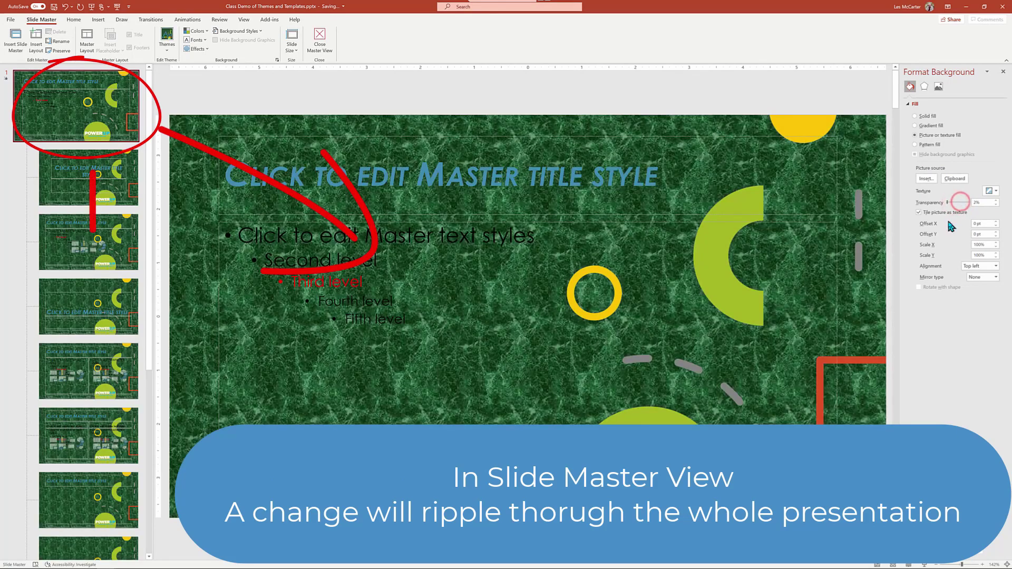
{"action": "left_click", "coordinate": [207, 33]}
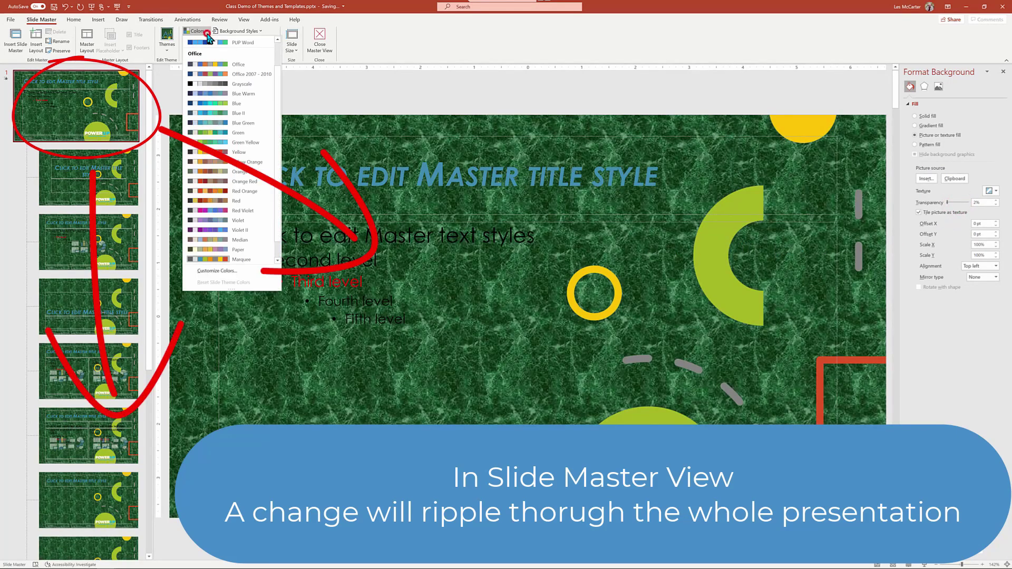
{"action": "left_click", "coordinate": [223, 94]}
{"action": "left_click_drag", "start_coordinate": [948, 203], "coordinate": [968, 205]}
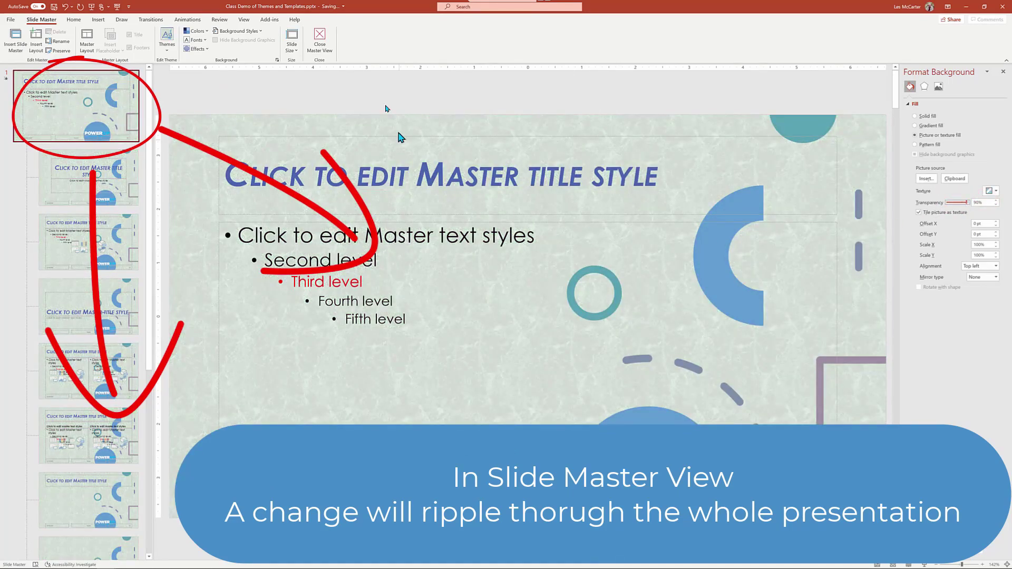
{"action": "left_click", "coordinate": [321, 39]}
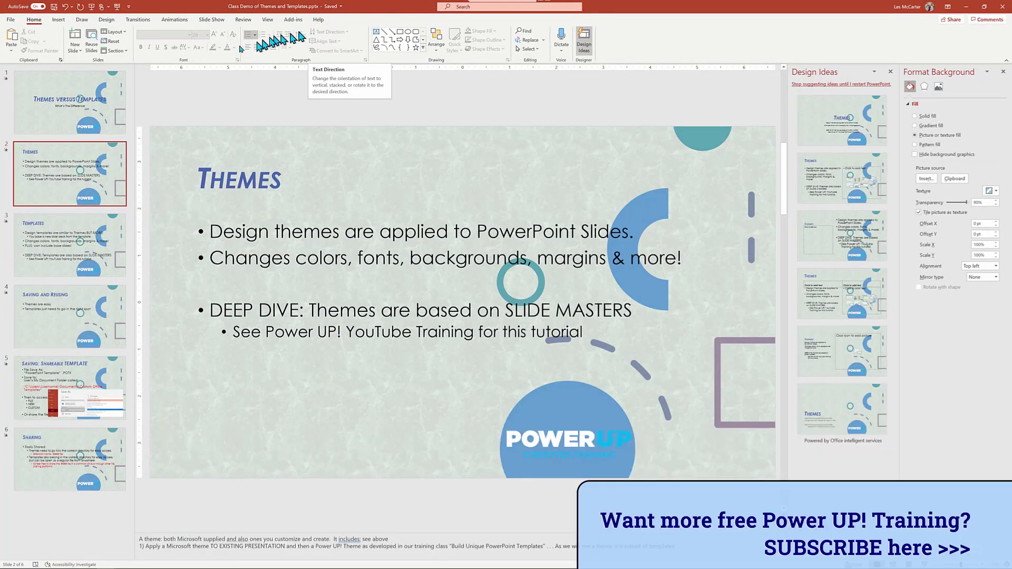
Step: Save the current design as the custom theme 'Class Sample' and apply the first custom theme
{"action": "left_click", "coordinate": [106, 19]}
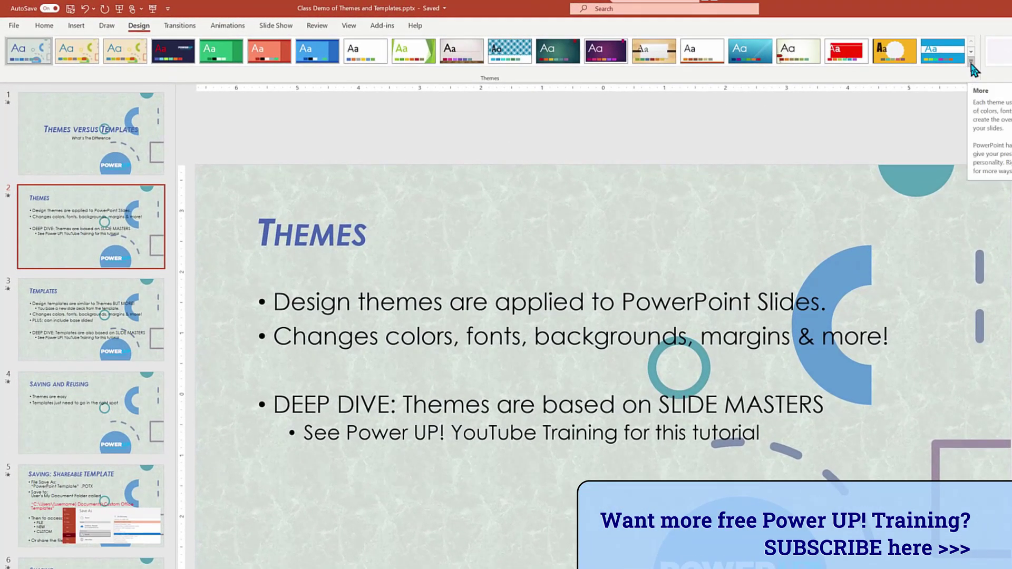
{"action": "left_click", "coordinate": [971, 63]}
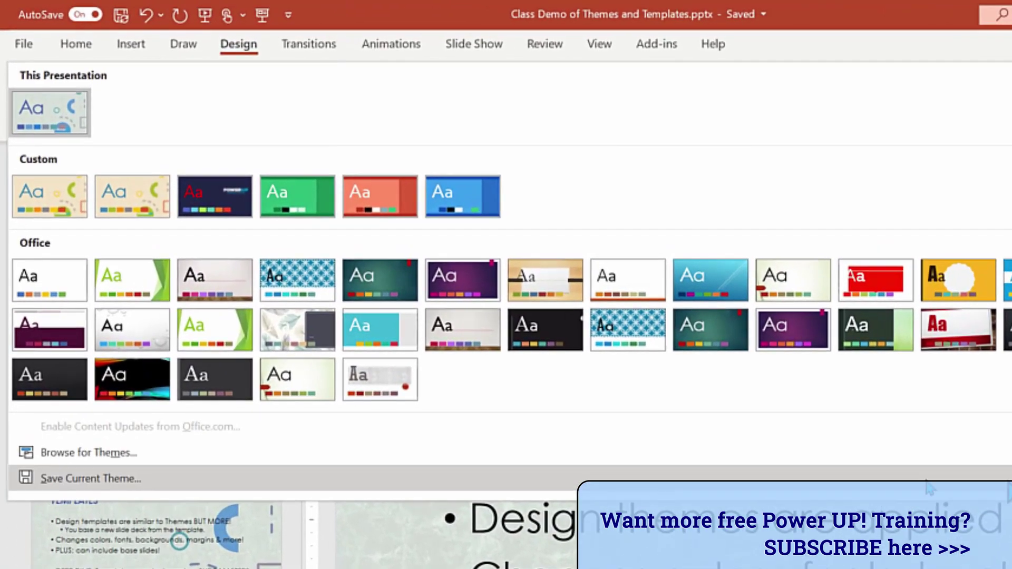
{"action": "left_click", "coordinate": [139, 477]}
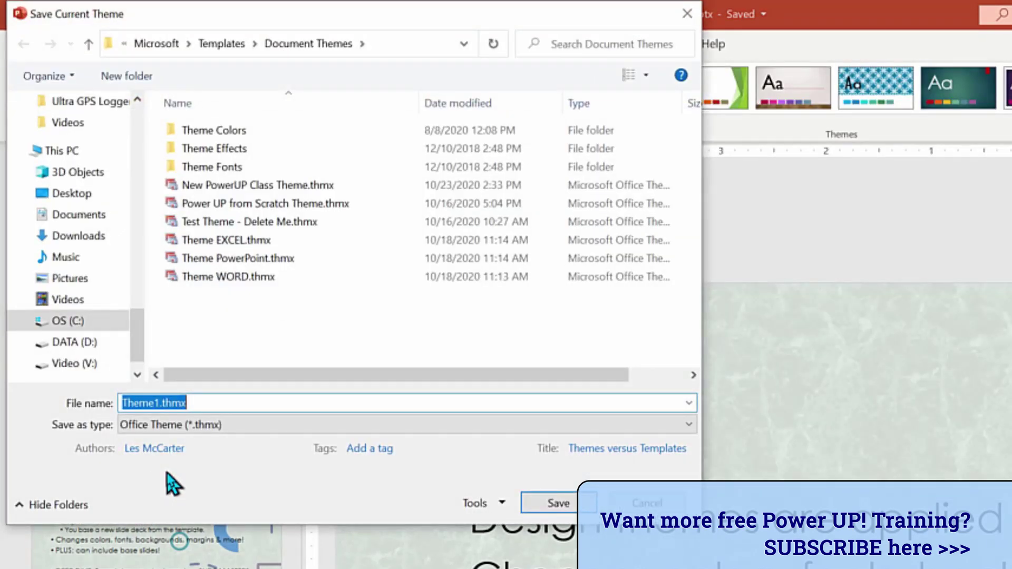
{"action": "type", "text": "Class Sample"}
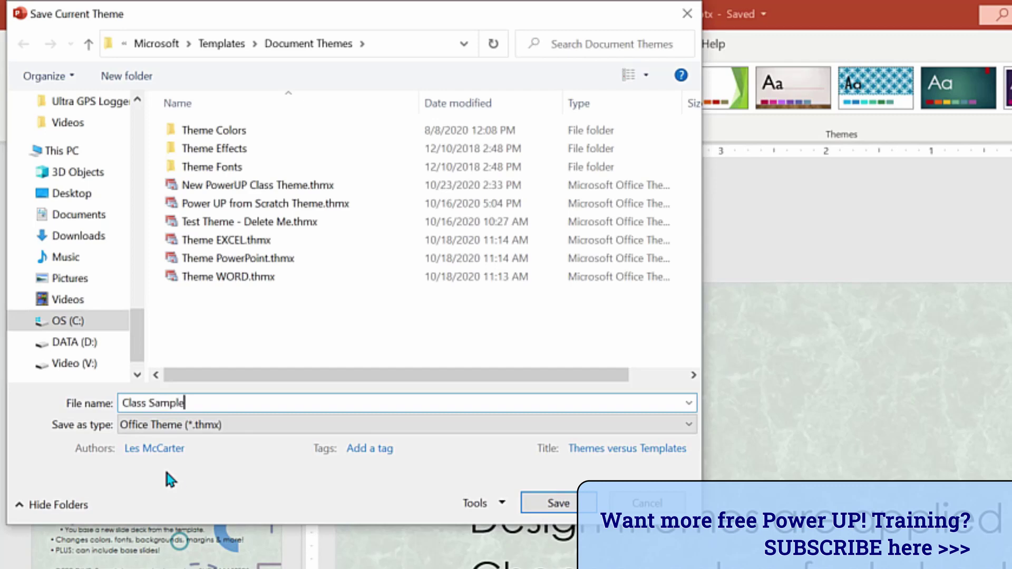
{"action": "left_click", "coordinate": [554, 510]}
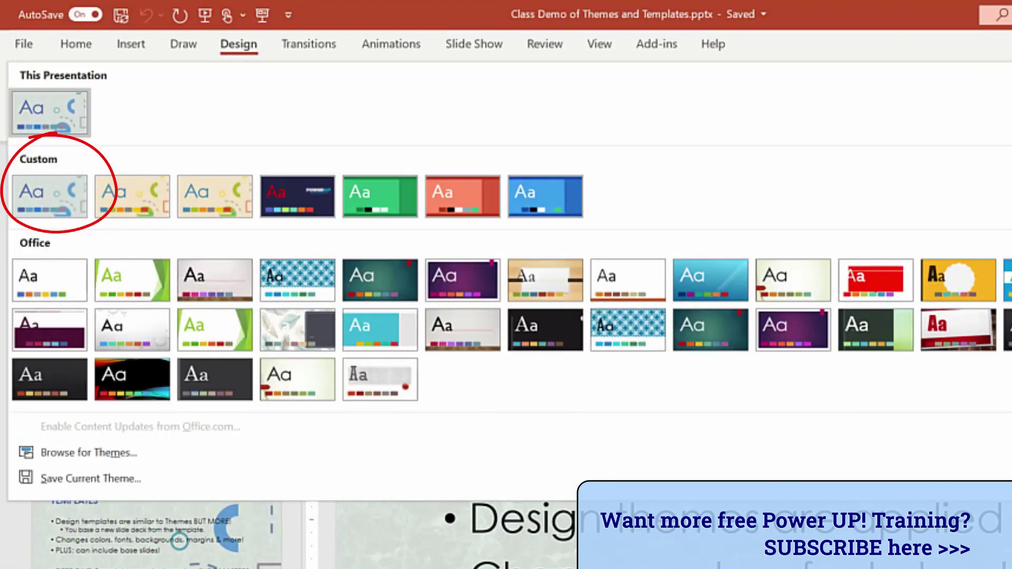
{"action": "left_click", "coordinate": [71, 216]}
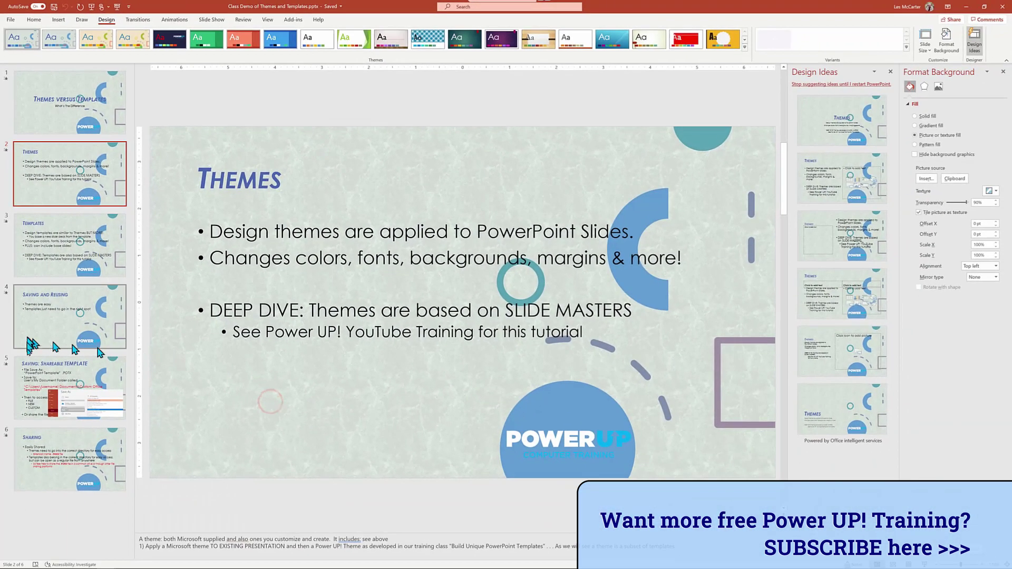
Step: Select slide 5, Saving: Shareable Template
{"action": "left_click", "coordinate": [26, 379]}
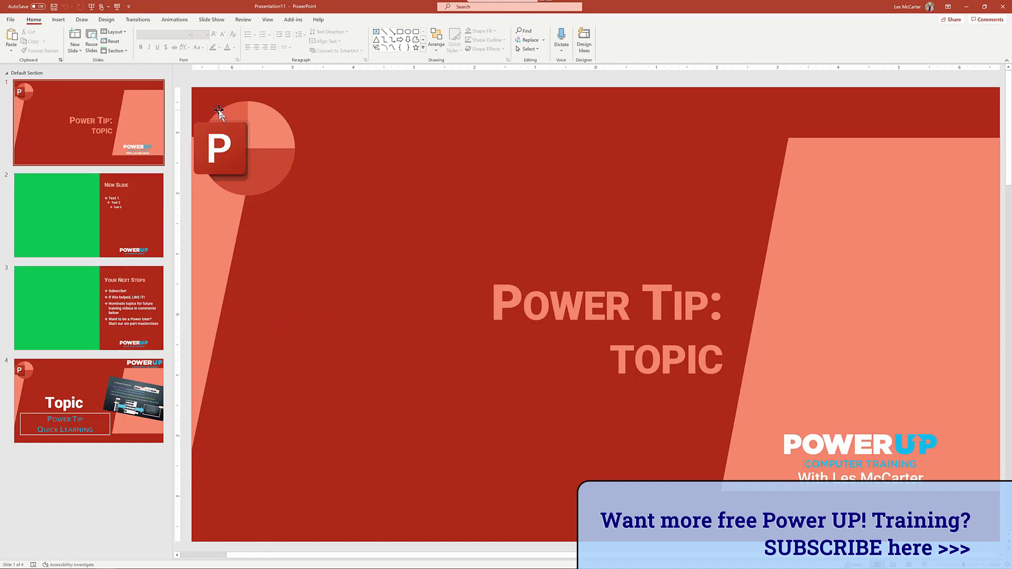
{"action": "left_click", "coordinate": [267, 20]}
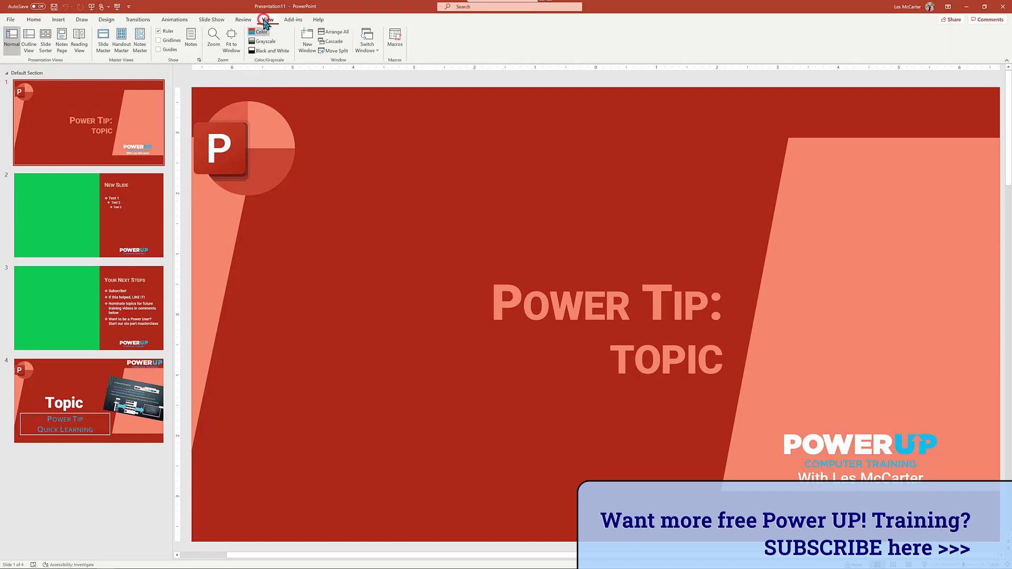
{"action": "left_click", "coordinate": [103, 39]}
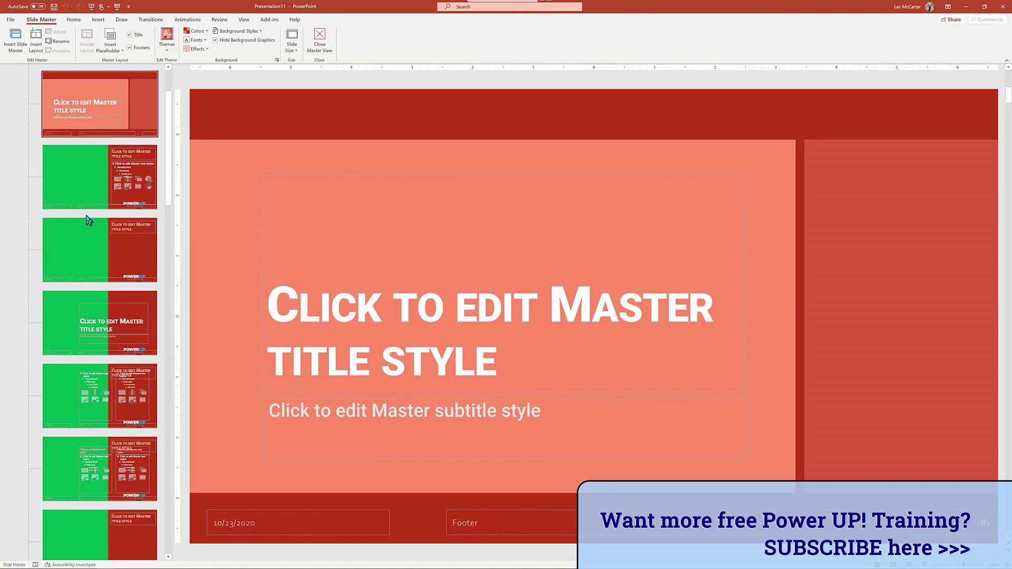
{"action": "left_click", "coordinate": [321, 40]}
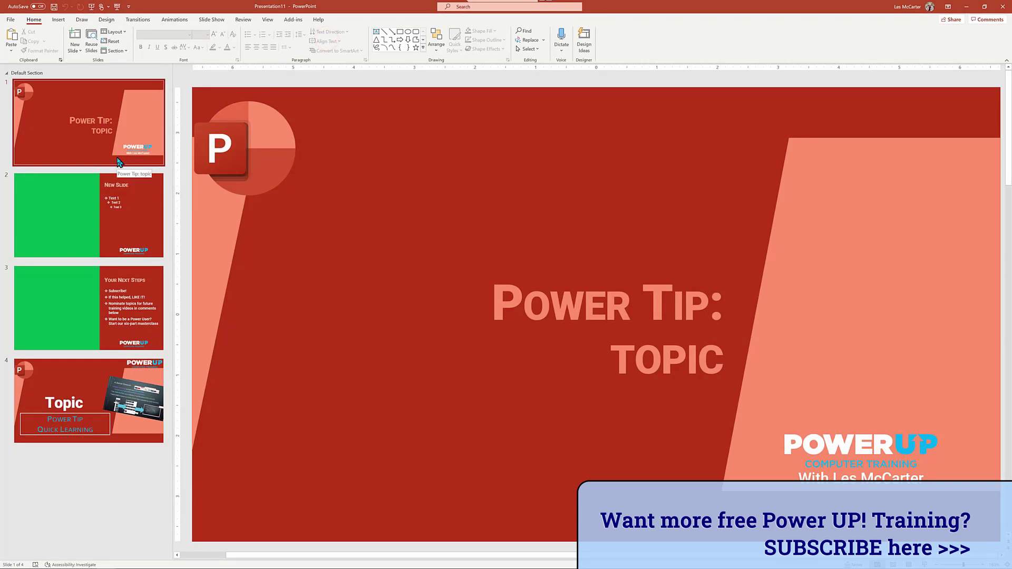
Step: Add a new slide 2 after the title slide and choose the nautilus shell stock image
{"action": "right_click", "coordinate": [118, 161]}
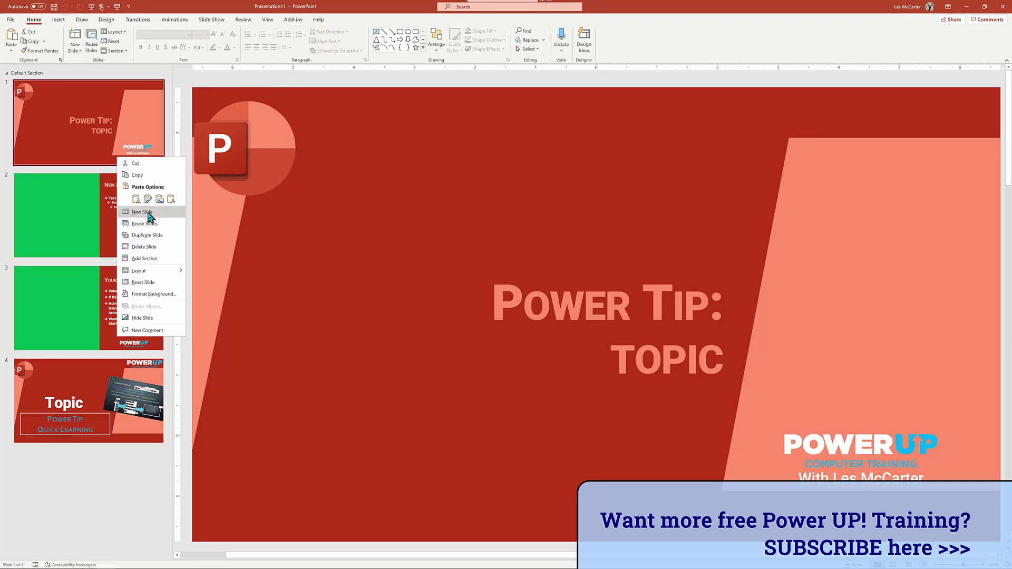
{"action": "left_click", "coordinate": [148, 214]}
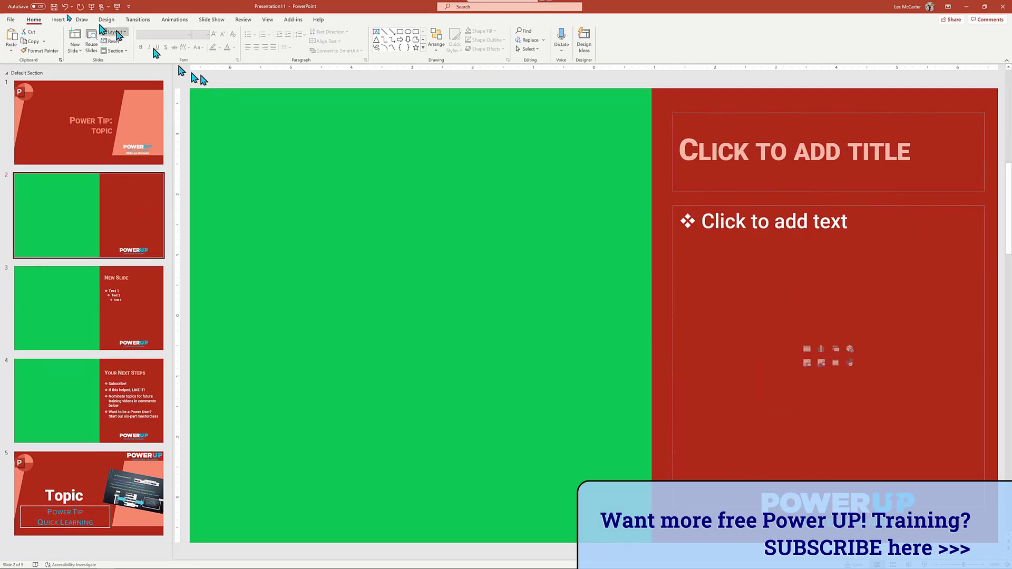
{"action": "left_click", "coordinate": [59, 20]}
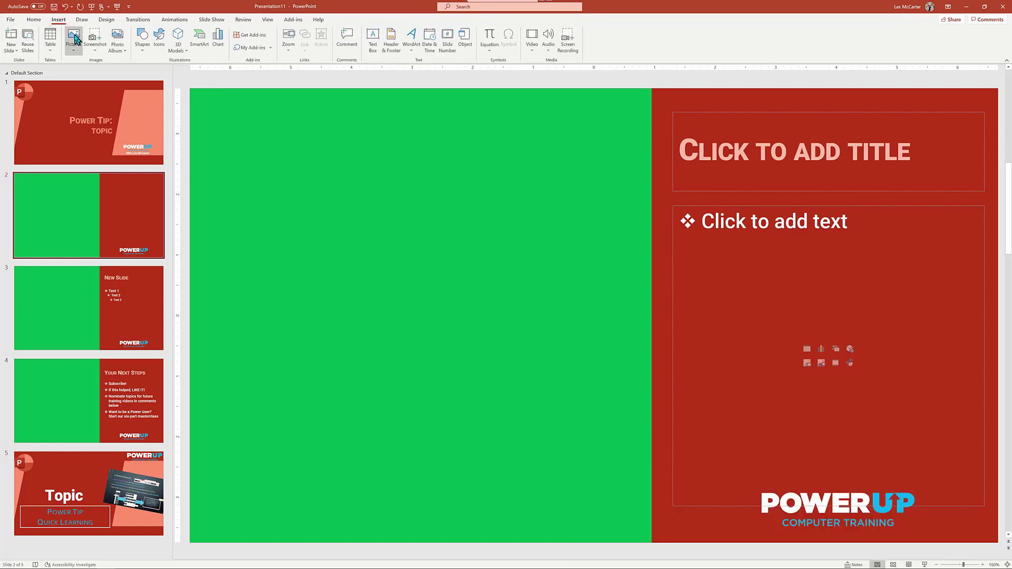
{"action": "left_click", "coordinate": [75, 39]}
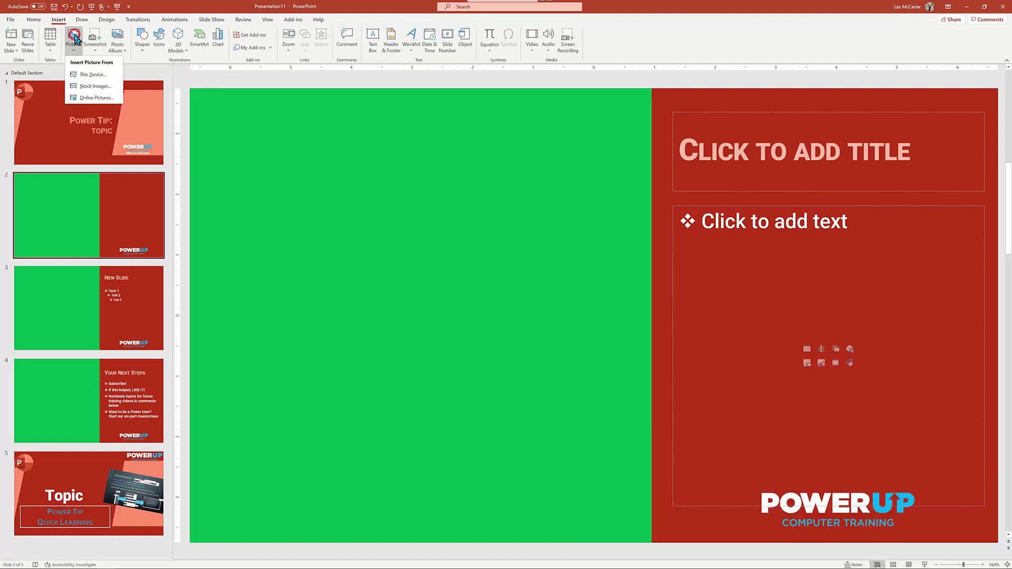
{"action": "left_click", "coordinate": [94, 89]}
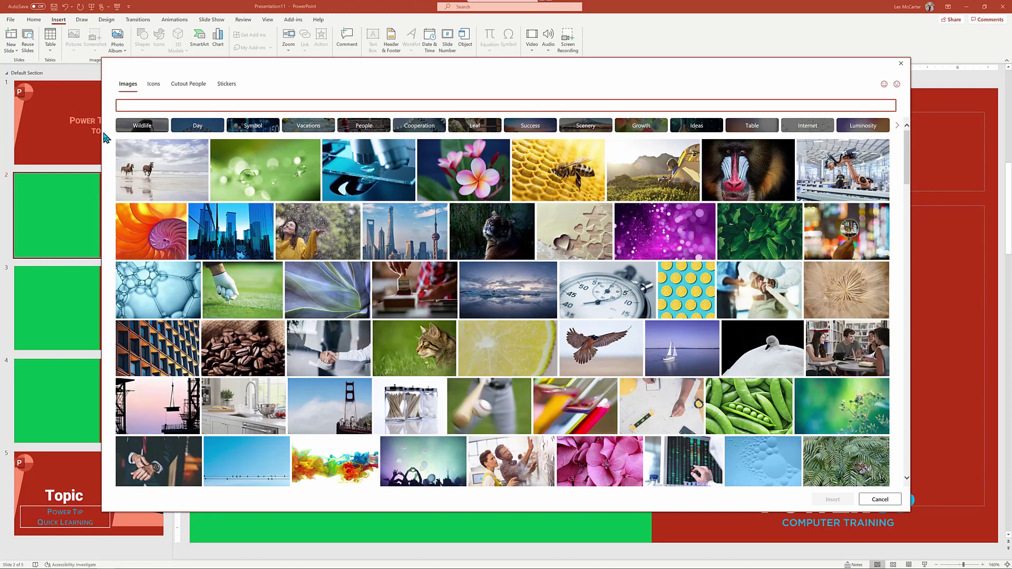
{"action": "left_click", "coordinate": [170, 227]}
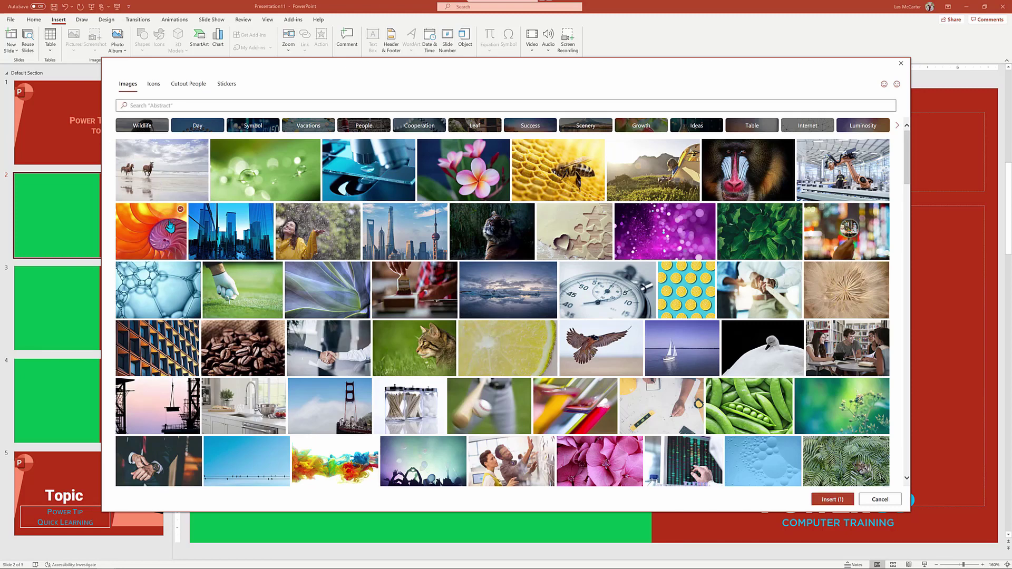
Step: Insert the nautilus shell photo on slide 2 and enlarge it over the green area
{"action": "left_click", "coordinate": [832, 498]}
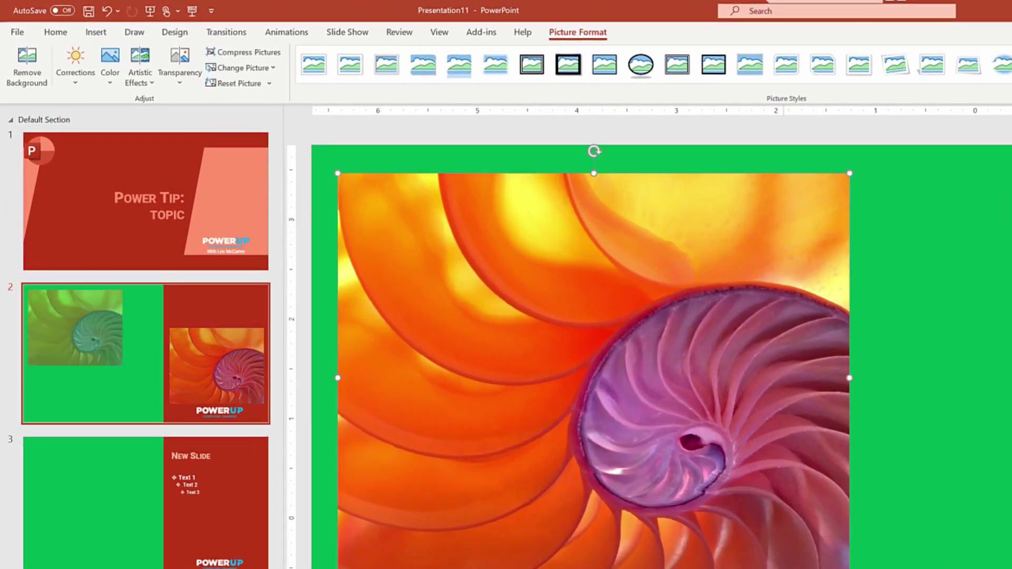
{"action": "left_click_drag", "start_coordinate": [579, 326], "coordinate": [685, 490]}
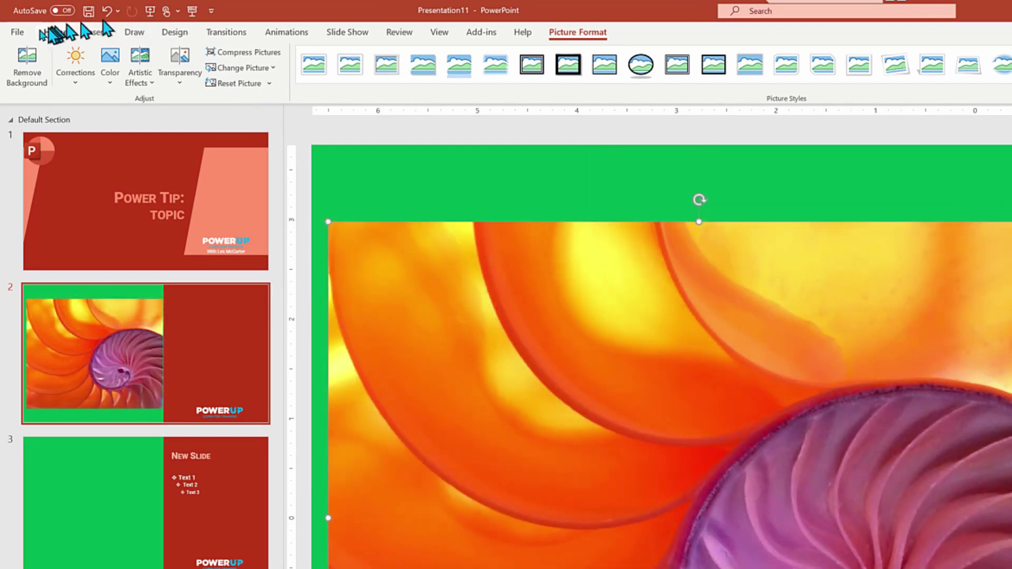
{"action": "left_click", "coordinate": [19, 33]}
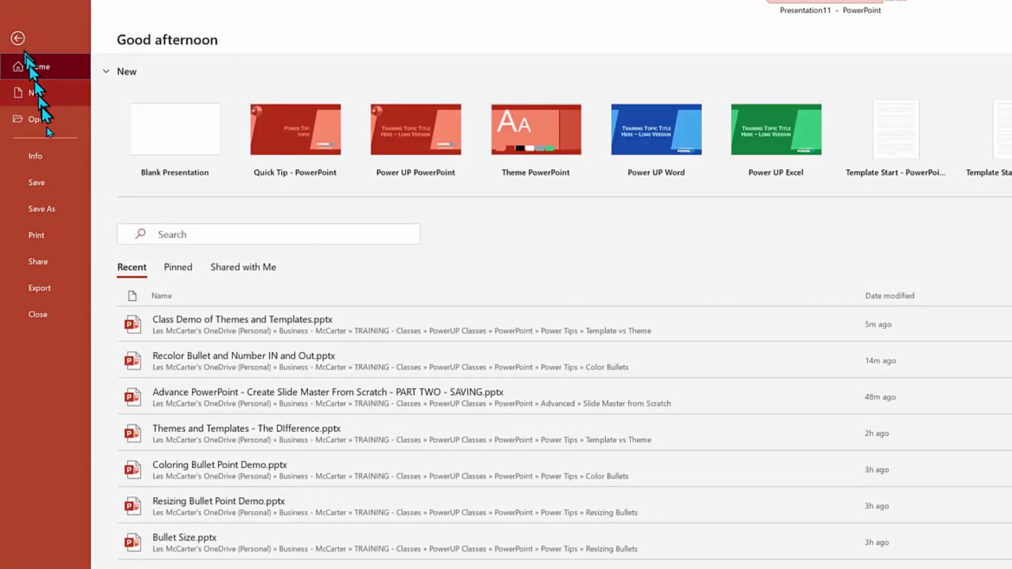
Step: Save the deck in Custom Office Templates as a PowerPoint Template (*.potx) named 'Class Example'
{"action": "left_click", "coordinate": [48, 210]}
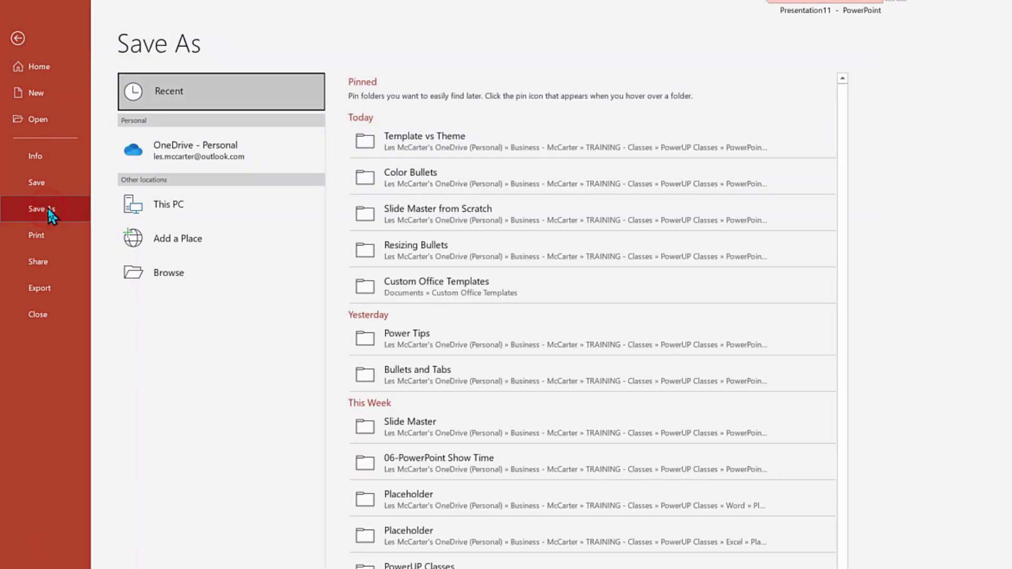
{"action": "left_click", "coordinate": [489, 284]}
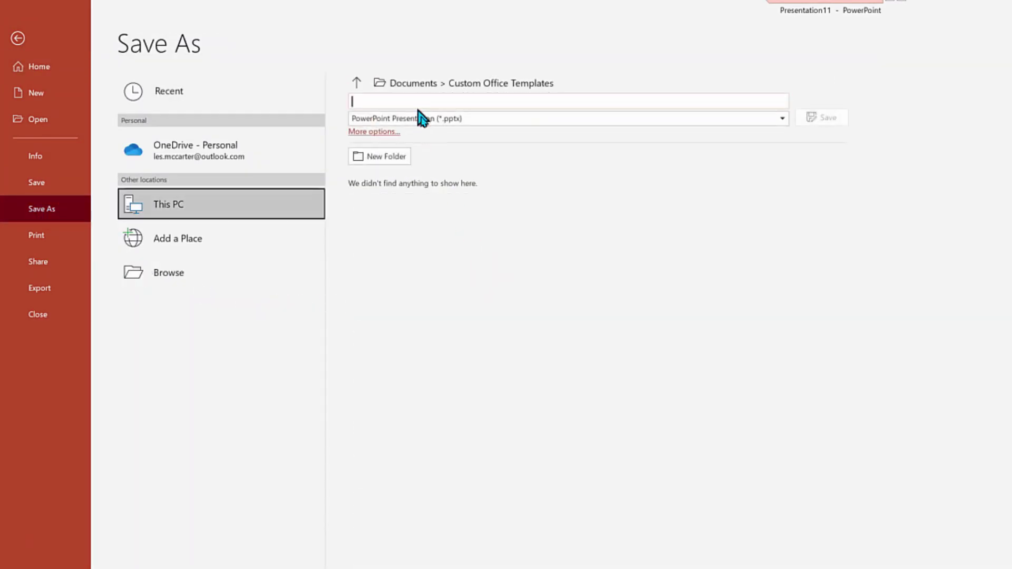
{"action": "left_click", "coordinate": [428, 120]}
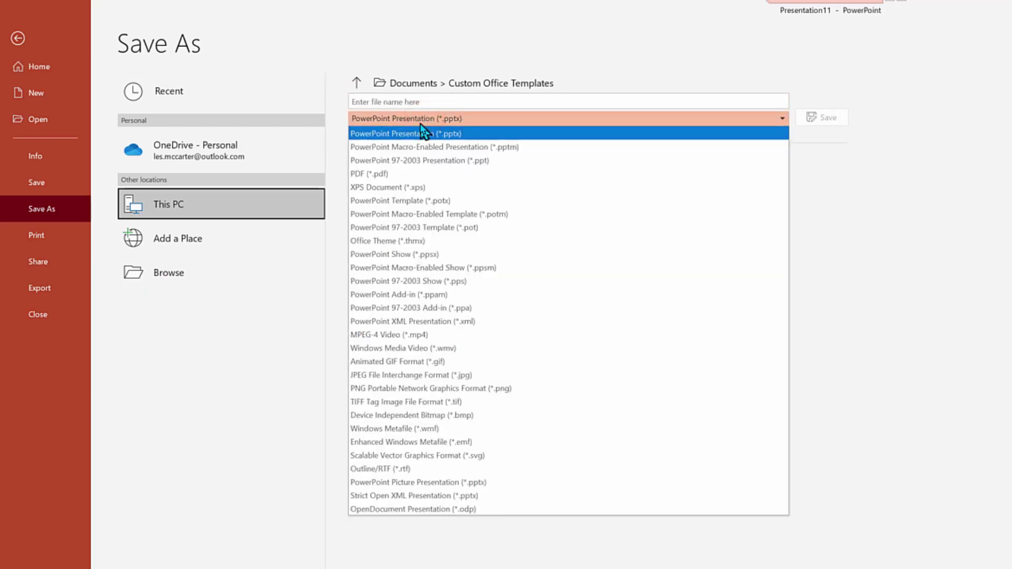
{"action": "left_click", "coordinate": [468, 200]}
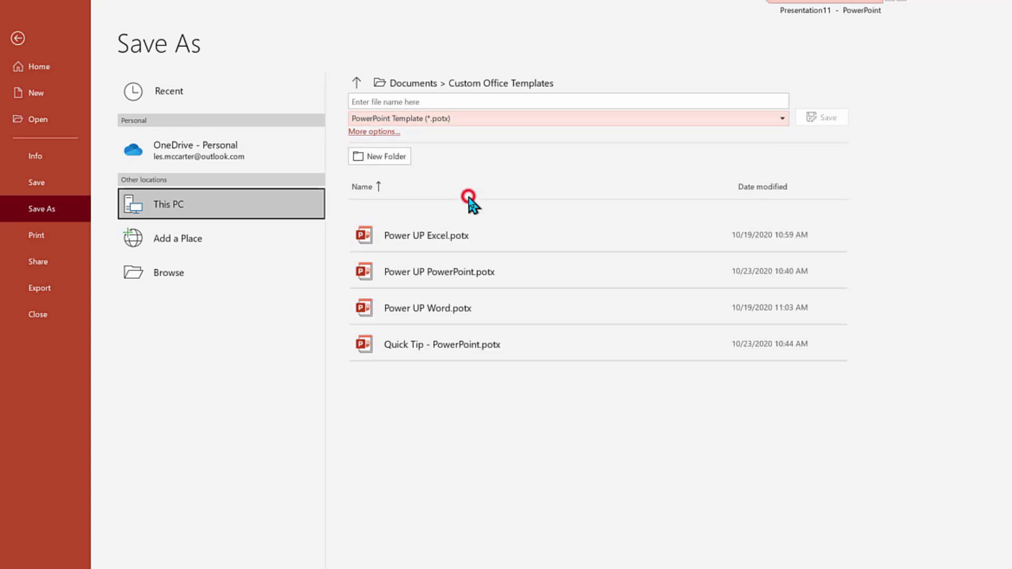
{"action": "left_click", "coordinate": [450, 100]}
{"action": "type", "text": "C"}
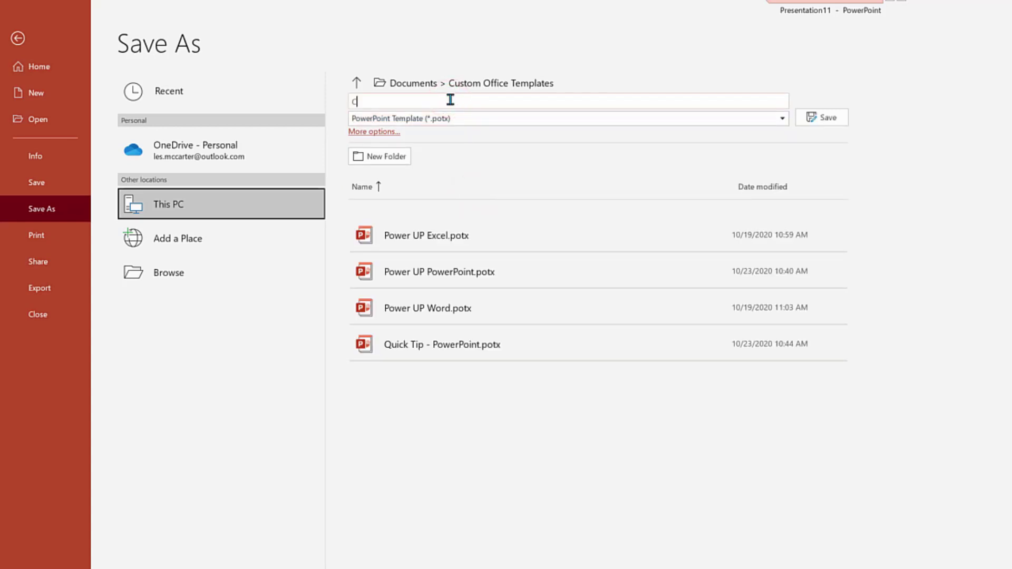
{"action": "type", "text": "lass Example Template"}
{"action": "key", "text": "Return"}
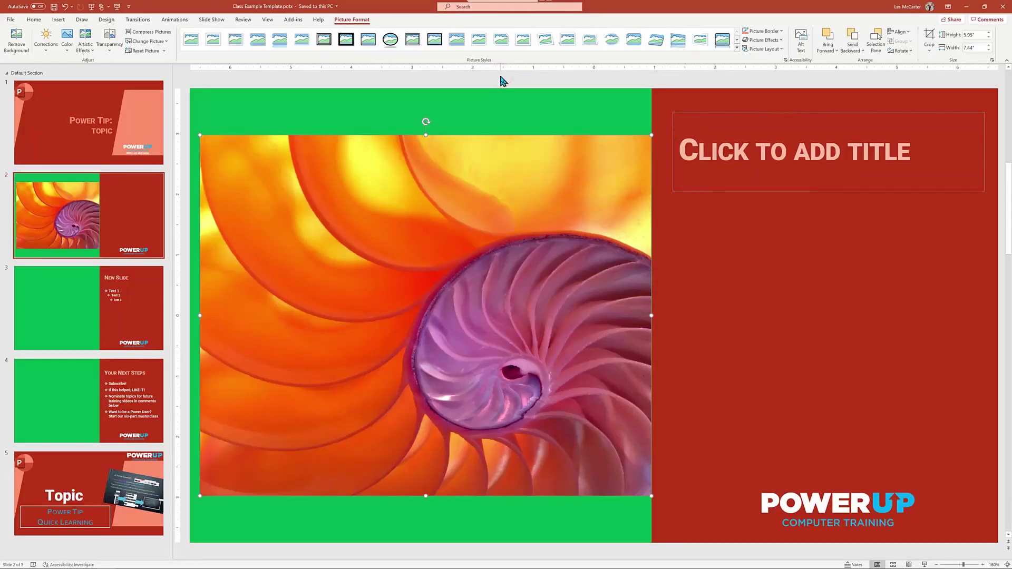
Step: Close the template window and create a new presentation from Custom Office Templates > Class Example Template
{"action": "left_click", "coordinate": [1006, 8]}
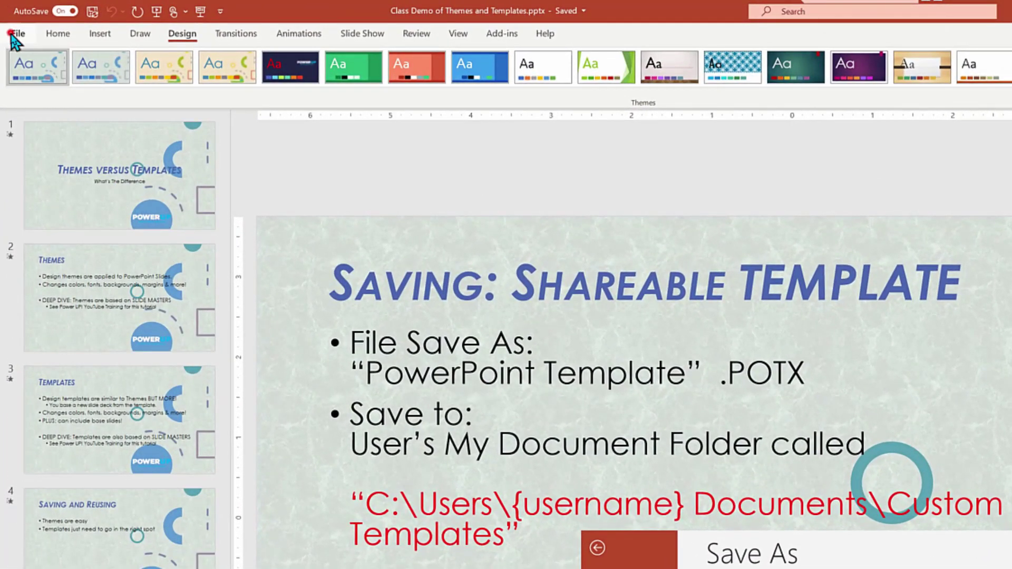
{"action": "left_click", "coordinate": [13, 32]}
{"action": "left_click", "coordinate": [26, 100]}
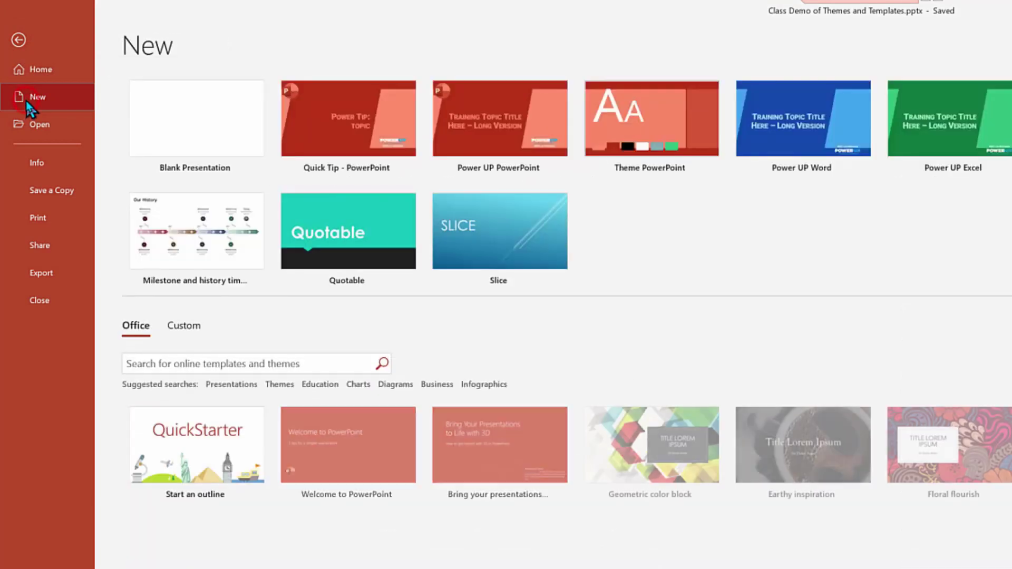
{"action": "left_click", "coordinate": [192, 322]}
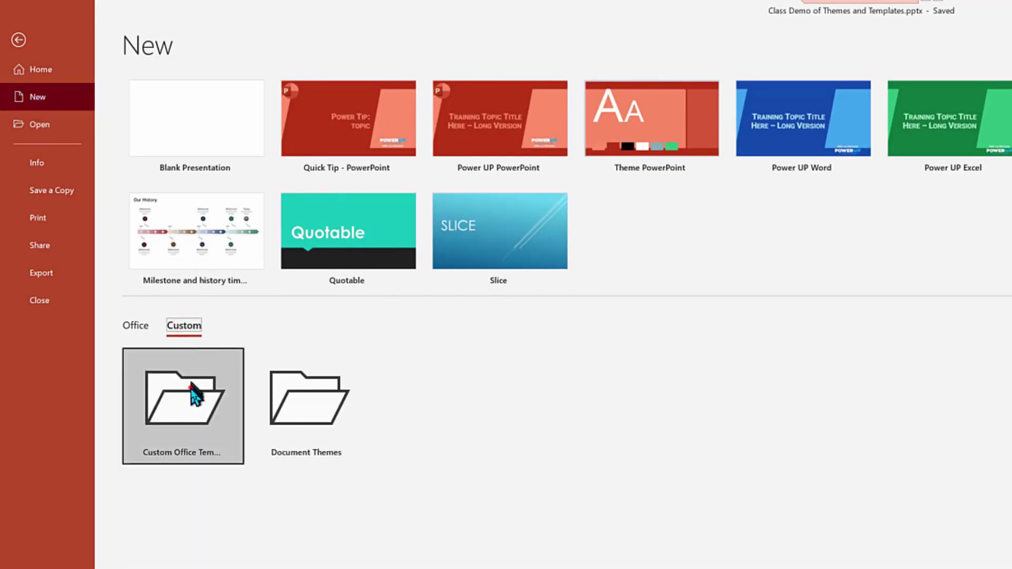
{"action": "left_click", "coordinate": [191, 391]}
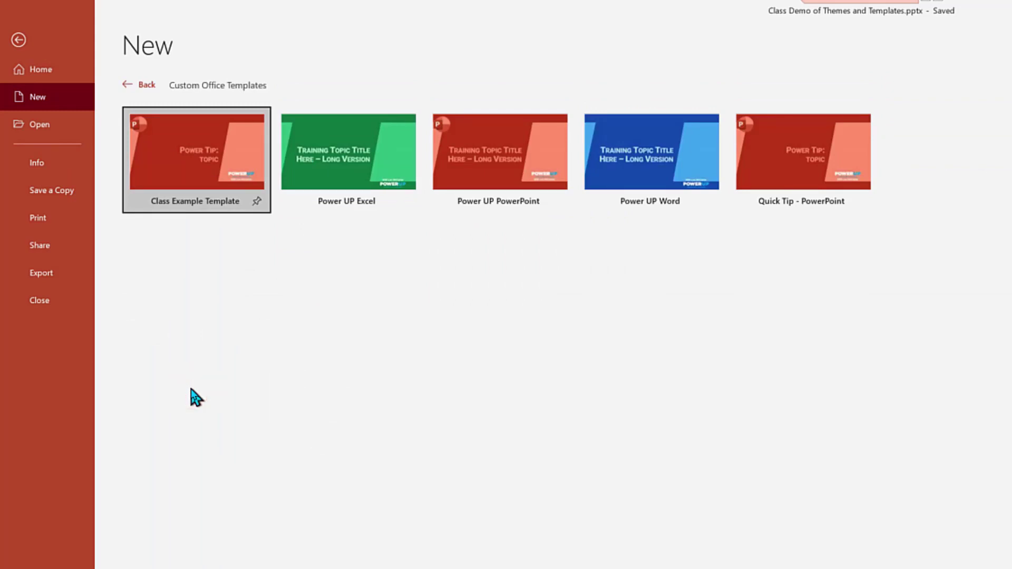
{"action": "left_click", "coordinate": [214, 161]}
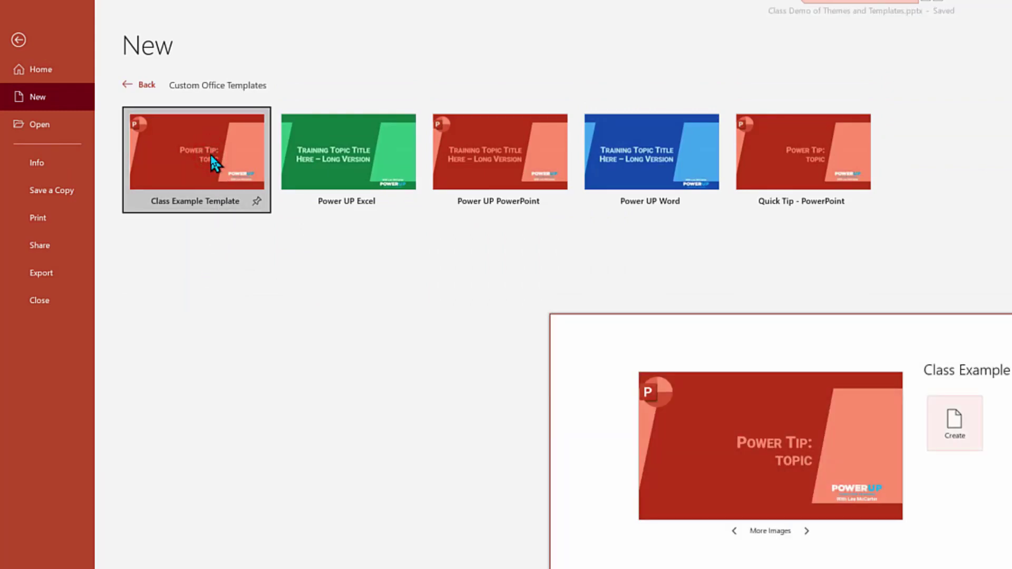
{"action": "left_click", "coordinate": [974, 430]}
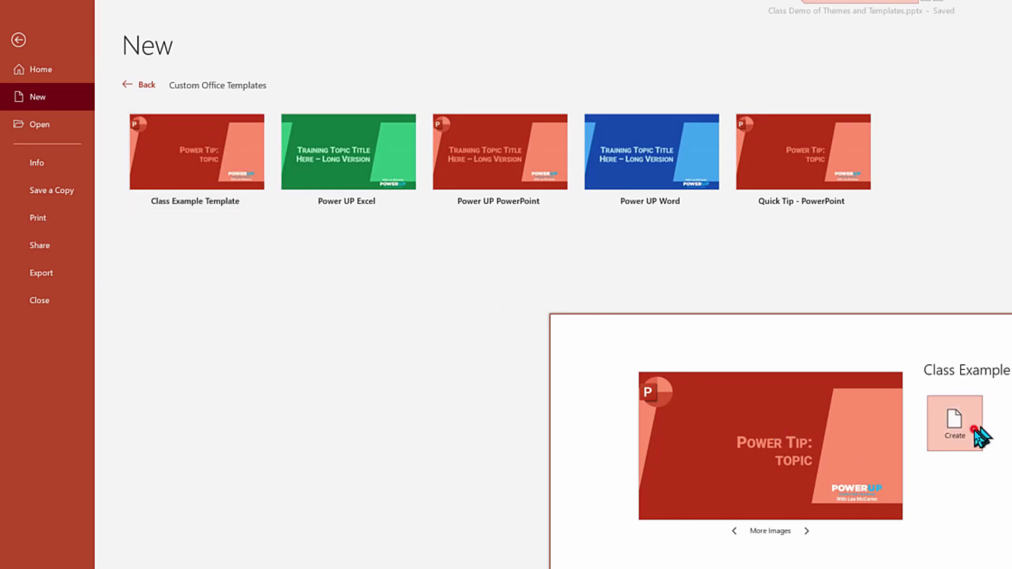